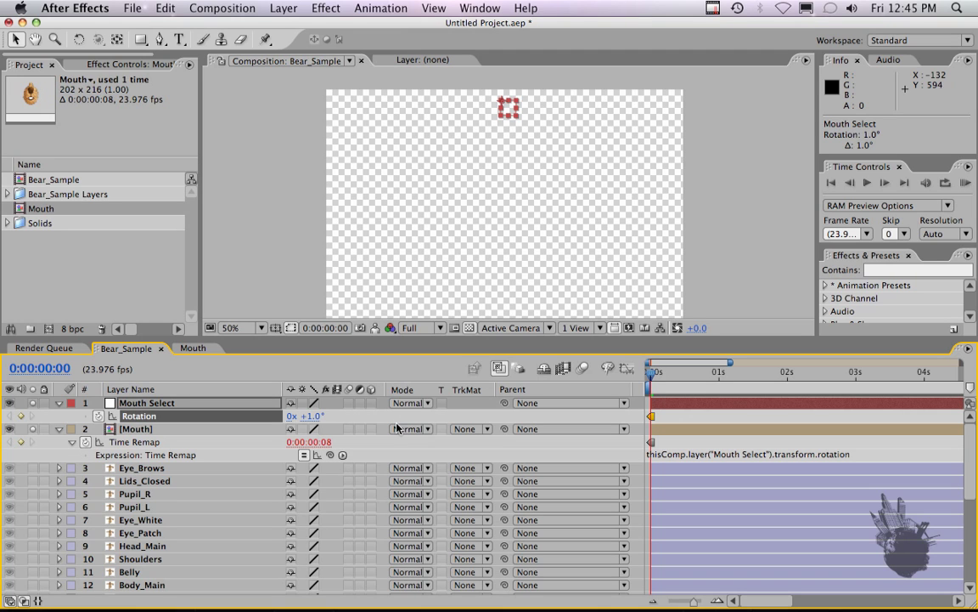
Reset Mouth Select rotation to 0° and start editing the Time Remap expression
key(KP_Subtract)
key(KP_Subtract)
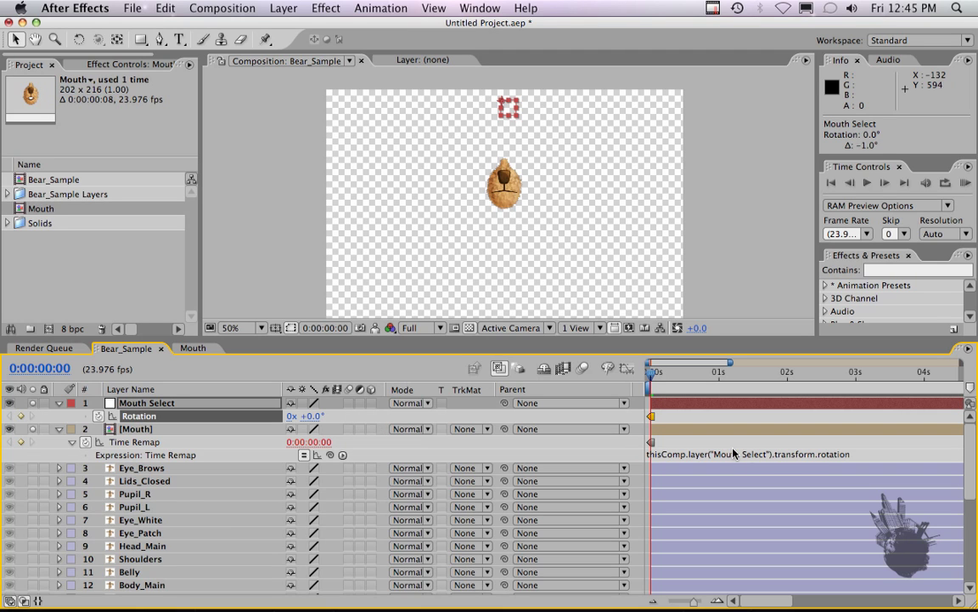
click(848, 454)
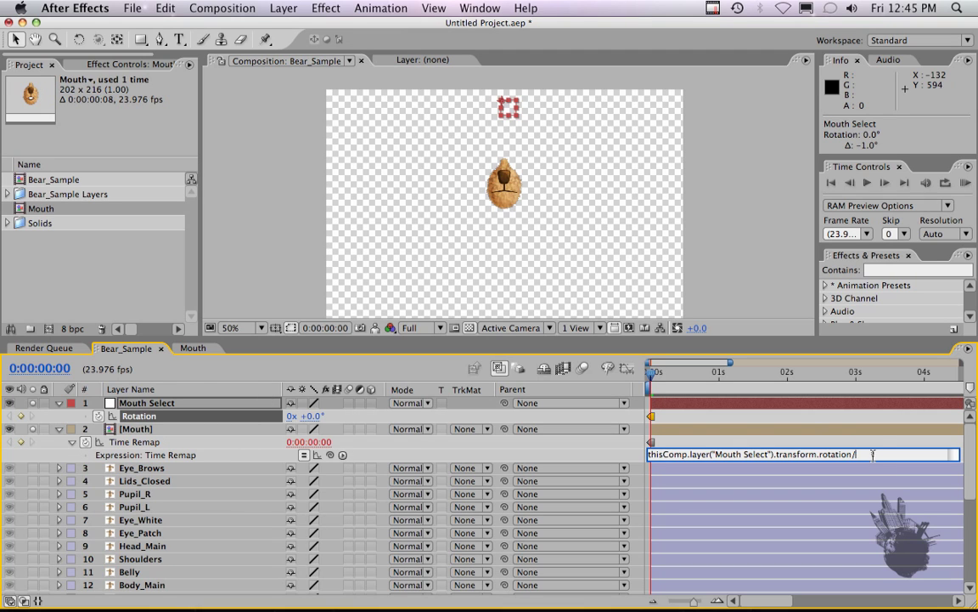
Finish the Time Remap expression with /23.976 so it divides the rotation, and commit it
click(872, 454)
text(23.976)
key(KP_Enter)
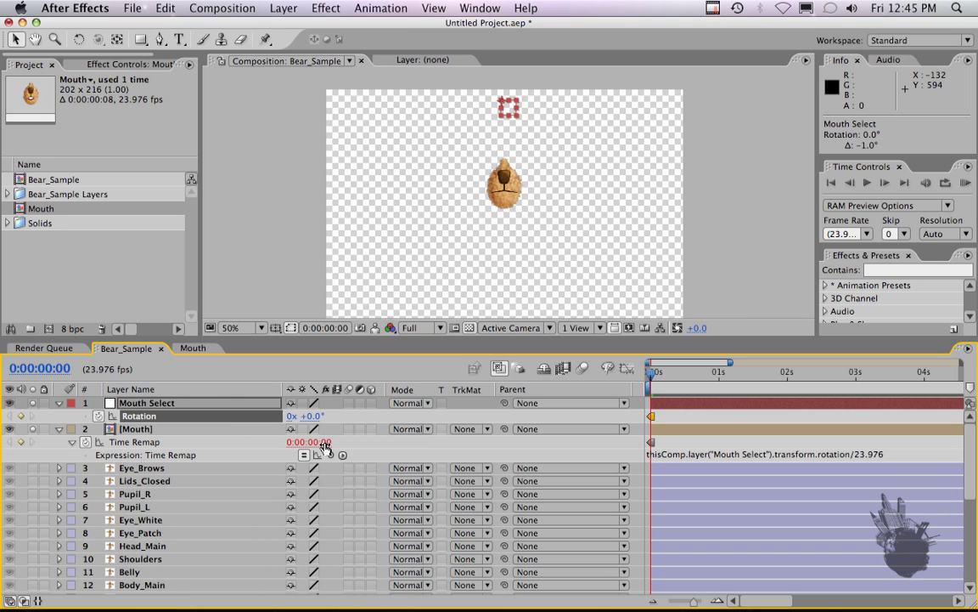
Nudge Mouth Select rotation up and down to test mouth shapes, ending at 0°
click(229, 404)
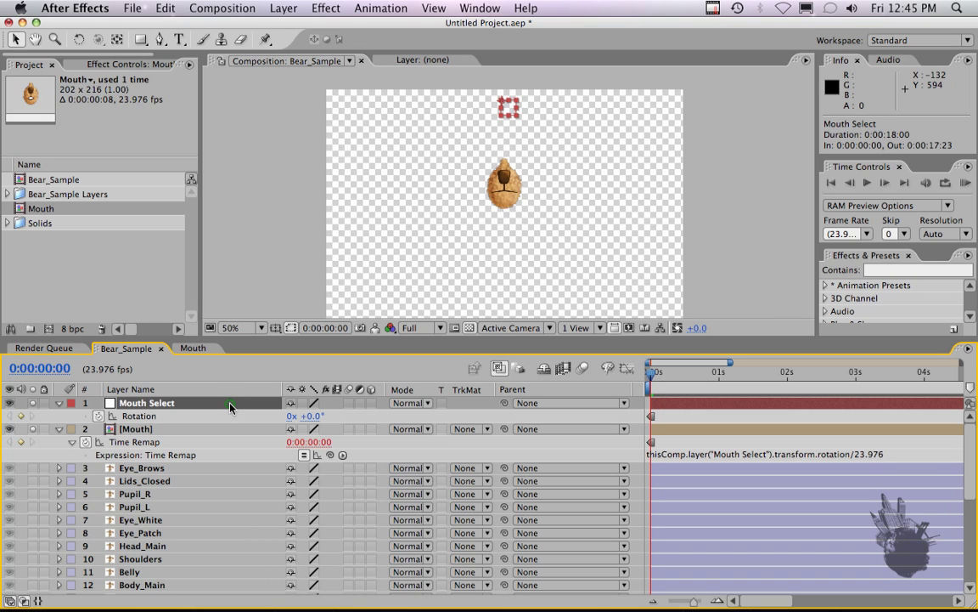
key(KP_Add)
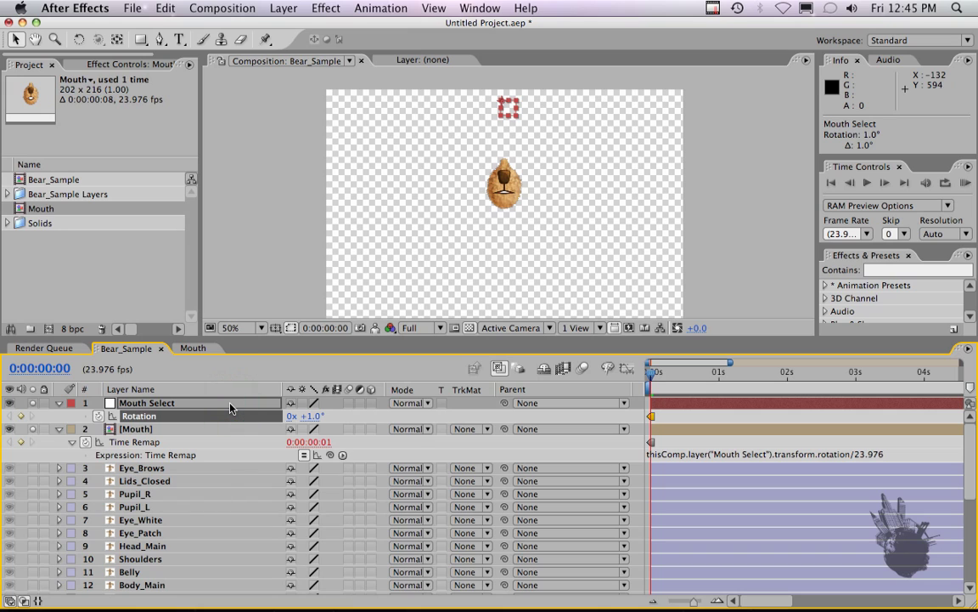
key(KP_Add)
key(KP_Add)
key(KP_Add)
key(KP_Add)
key(KP_Add)
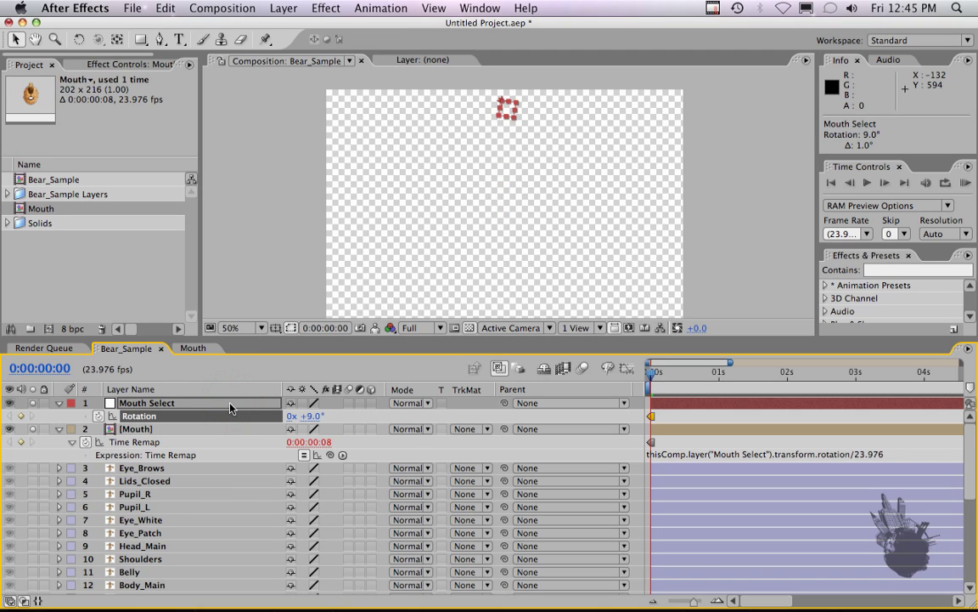
key(KP_Add)
key(KP_Subtract)
key(KP_Subtract)
key(KP_Subtract)
key(KP_Subtract)
key(KP_Subtract)
key(KP_Subtract)
key(KP_Subtract)
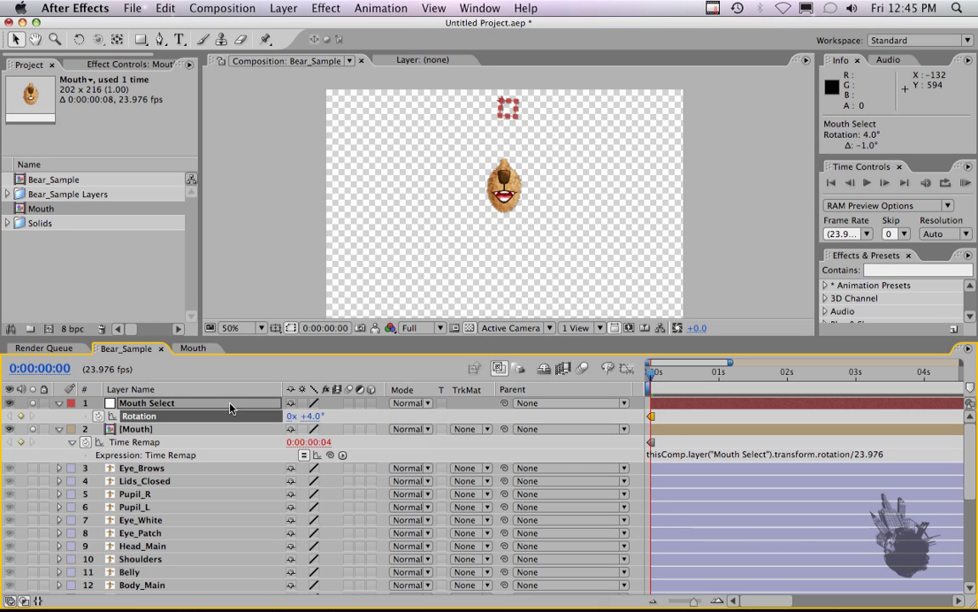
key(KP_Subtract)
key(KP_Subtract)
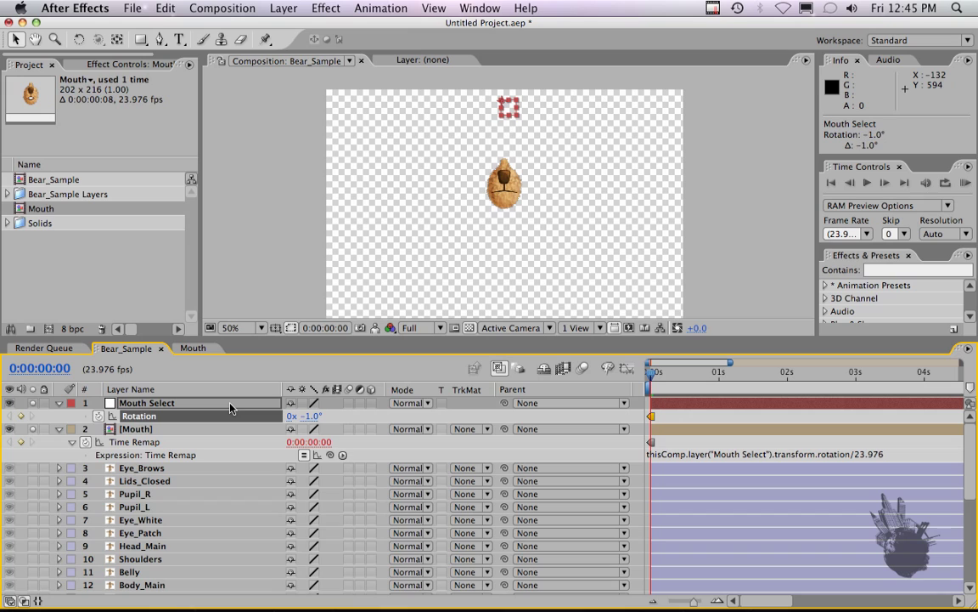
key(KP_Add)
key(KP_Add)
key(KP_Subtract)
key(KP_Subtract)
key(KP_Subtract)
key(KP_Add)
key(KP_Add)
click(650, 374)
Create a new project folder named Elements
click(17, 270)
click(31, 328)
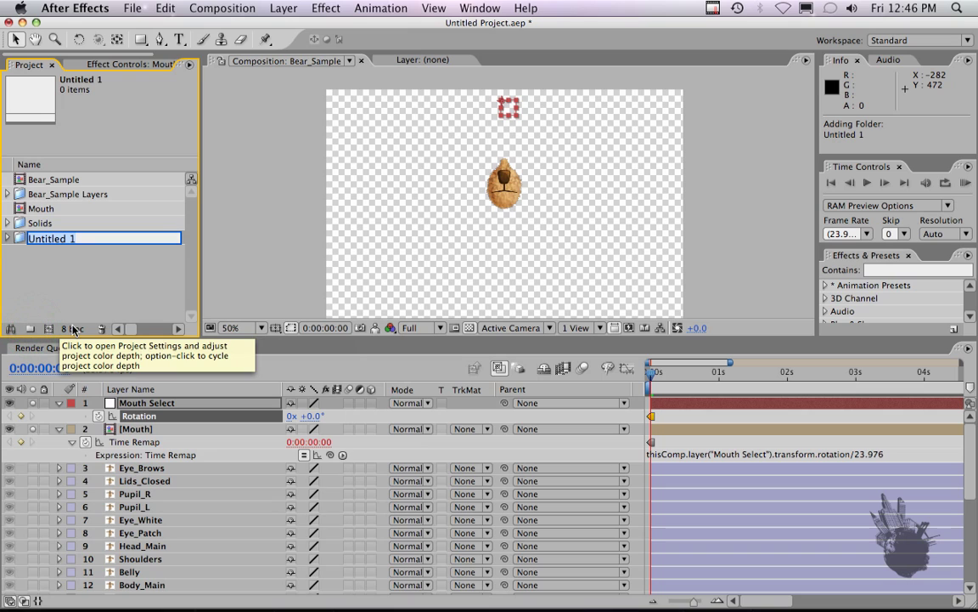
text(Elemts)
key(BackSpace)
key(BackSpace)
text(ents)
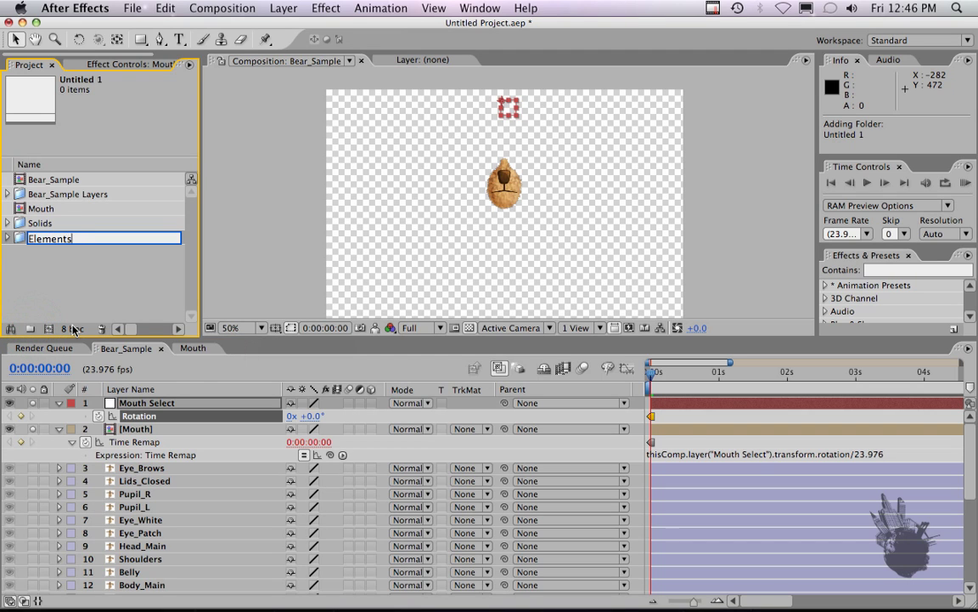
key(Return)
Create a Comps folder and move the Mouth comp into it
click(29, 281)
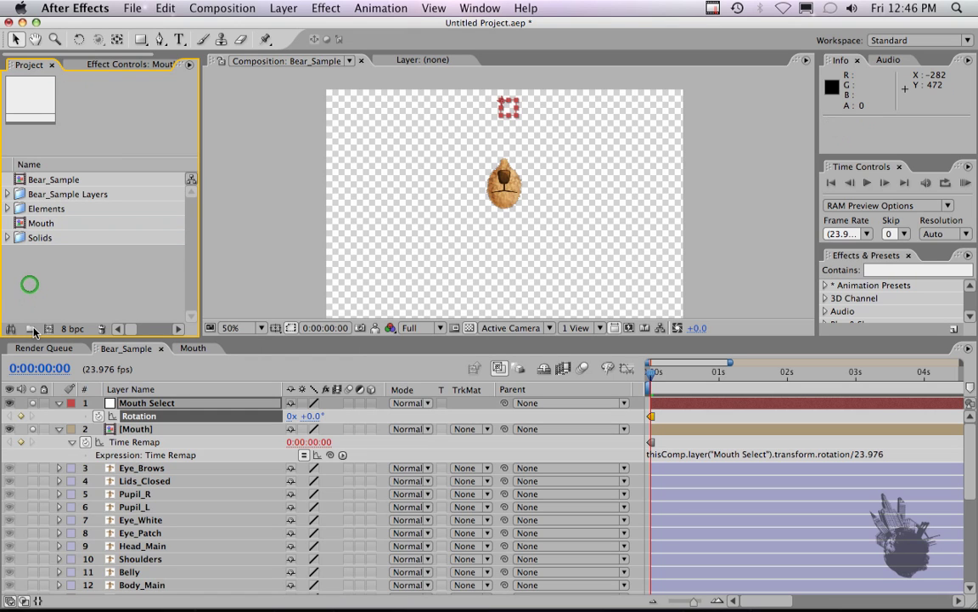
click(32, 329)
text(Comps)
key(Return)
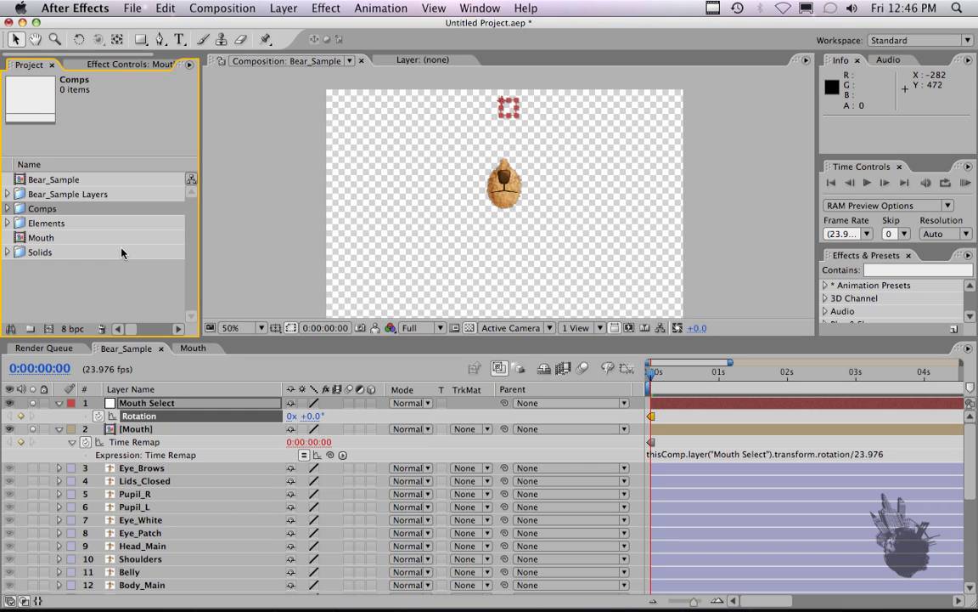
click(41, 240)
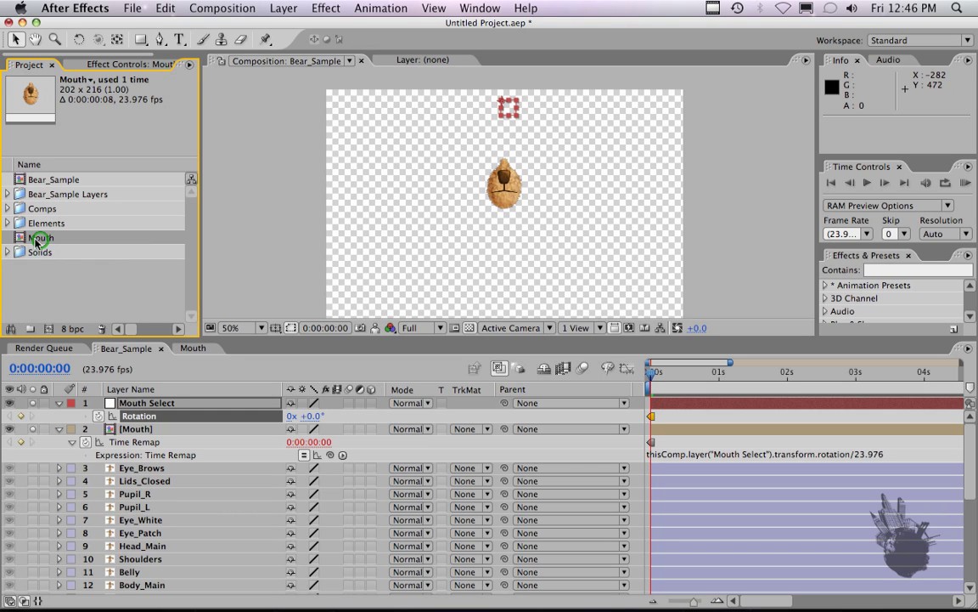
drag(40, 241, 40, 208)
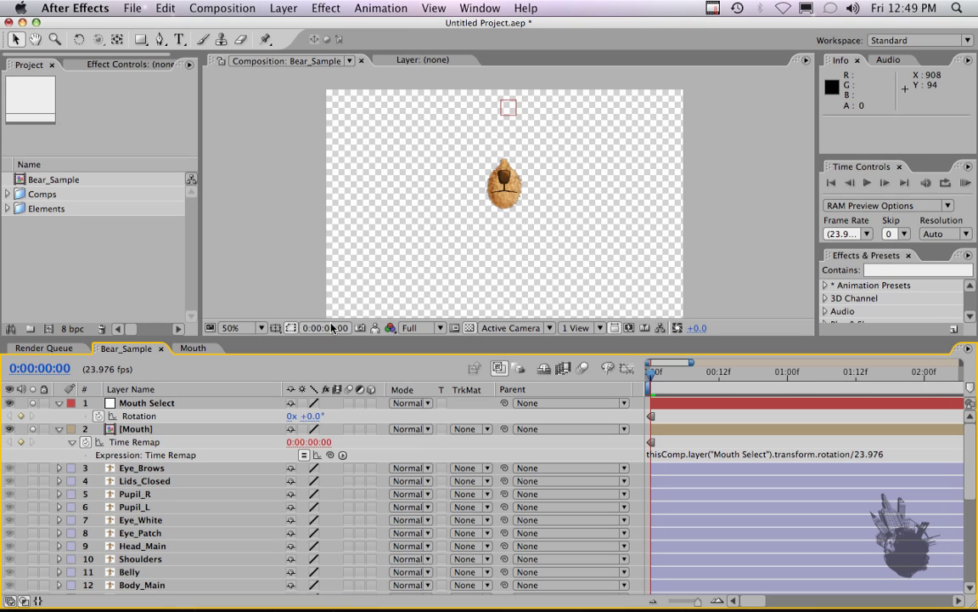
Import the VO_V01.wav voice-over file into the project
right_click(52, 233)
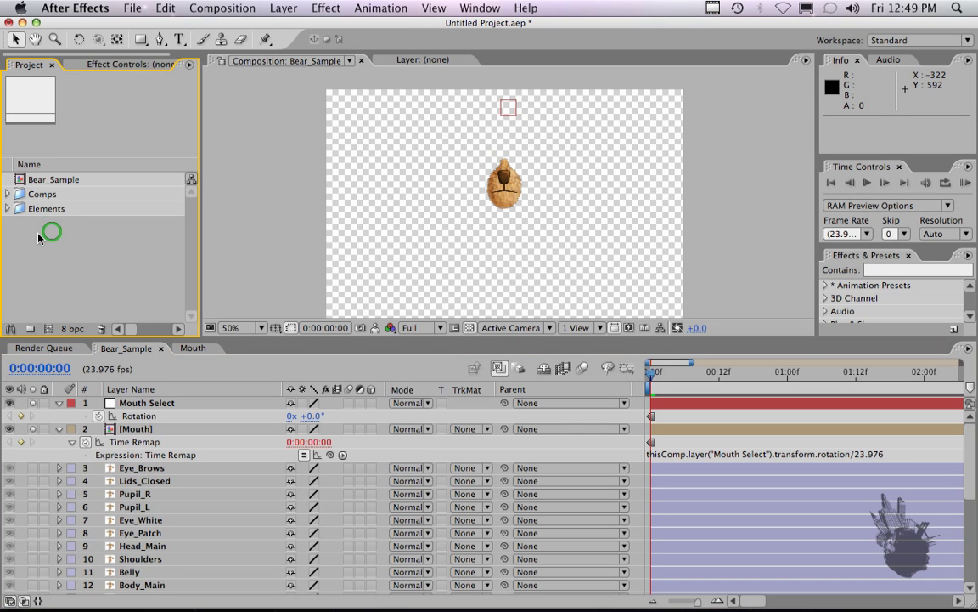
mouse_move(170, 285)
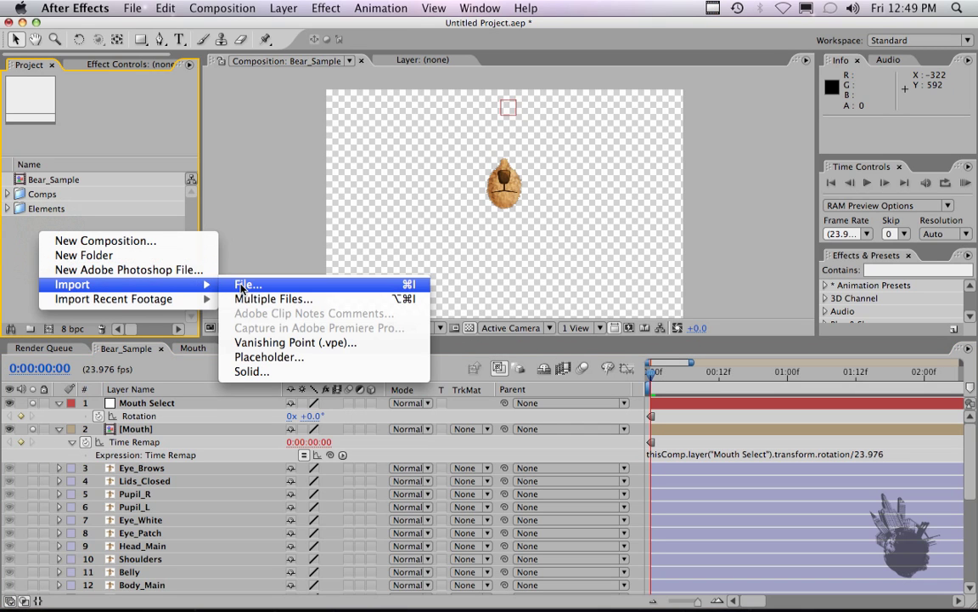
click(241, 286)
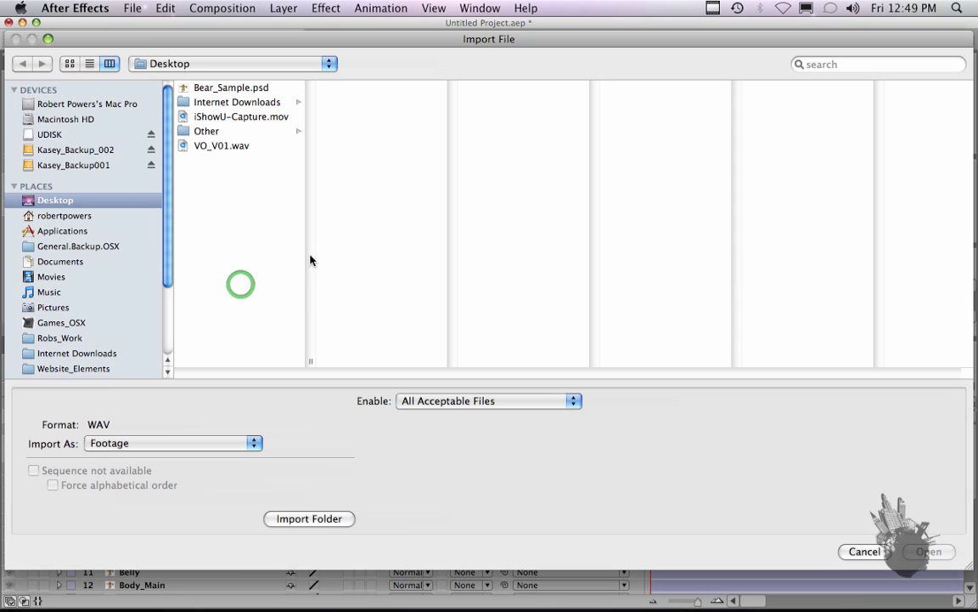
click(222, 146)
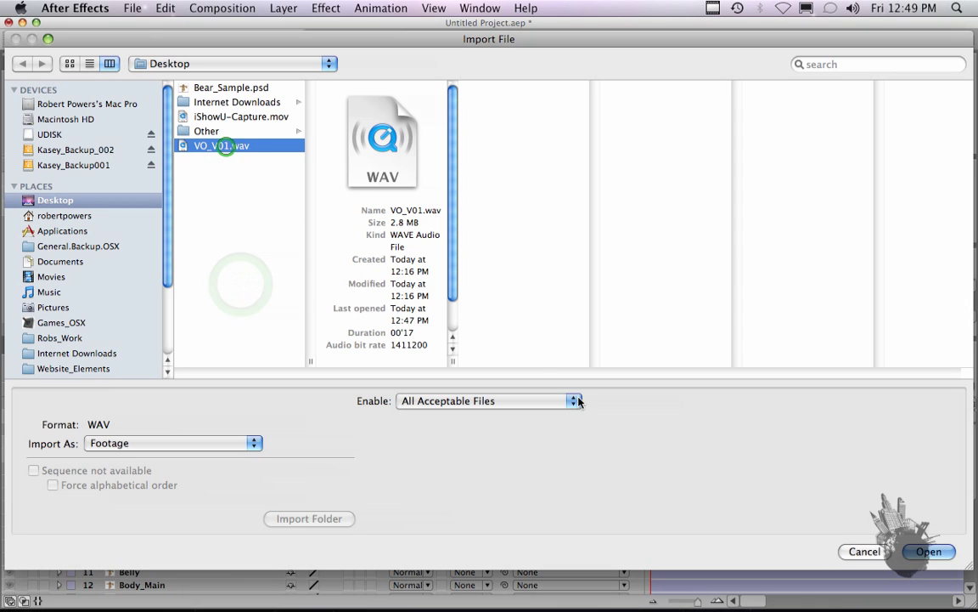
click(934, 551)
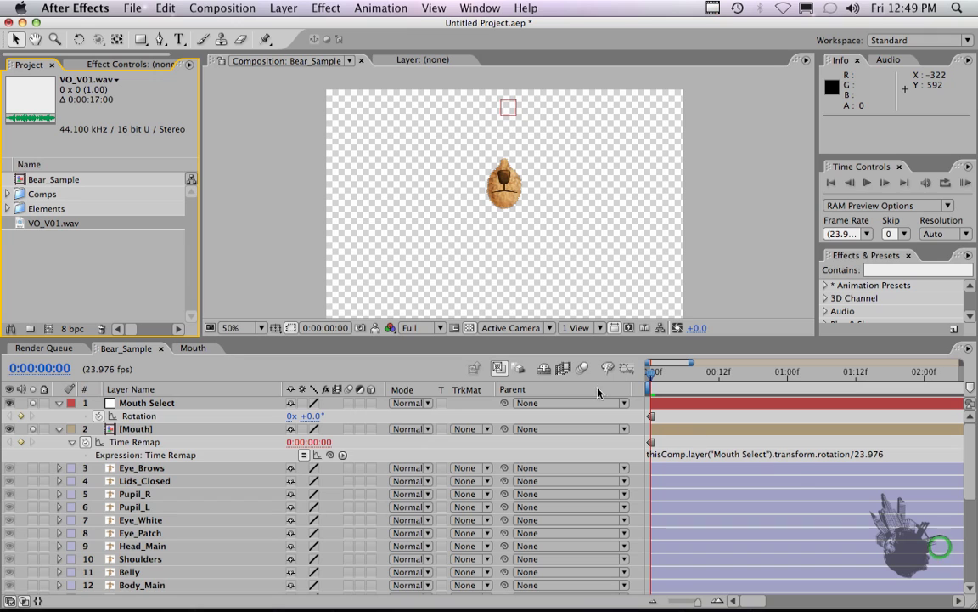
Place VO_V01.wav as the top layer of Bear_Sample, show its waveform and preview audio
drag(102, 222, 136, 403)
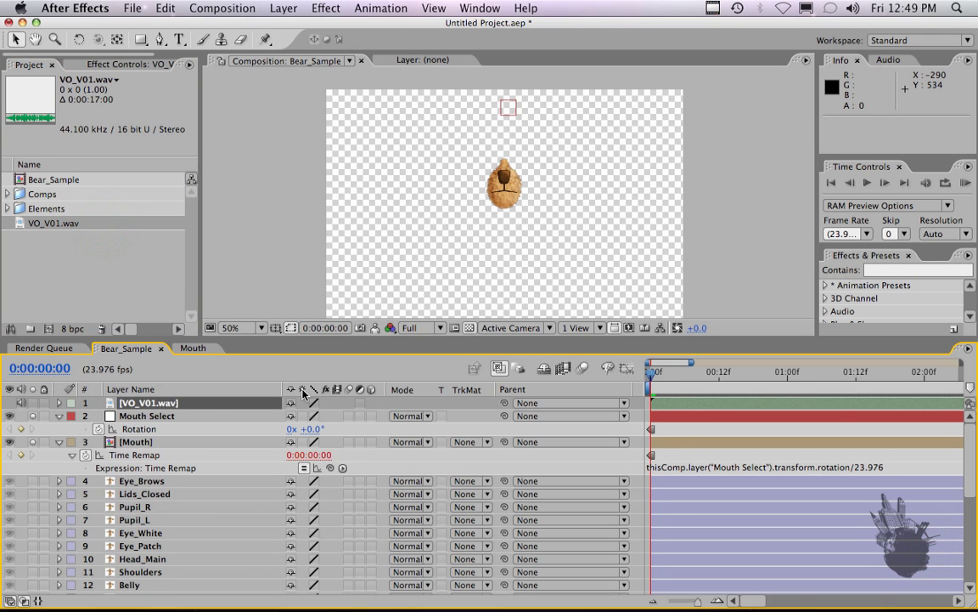
key(l)
key(l)
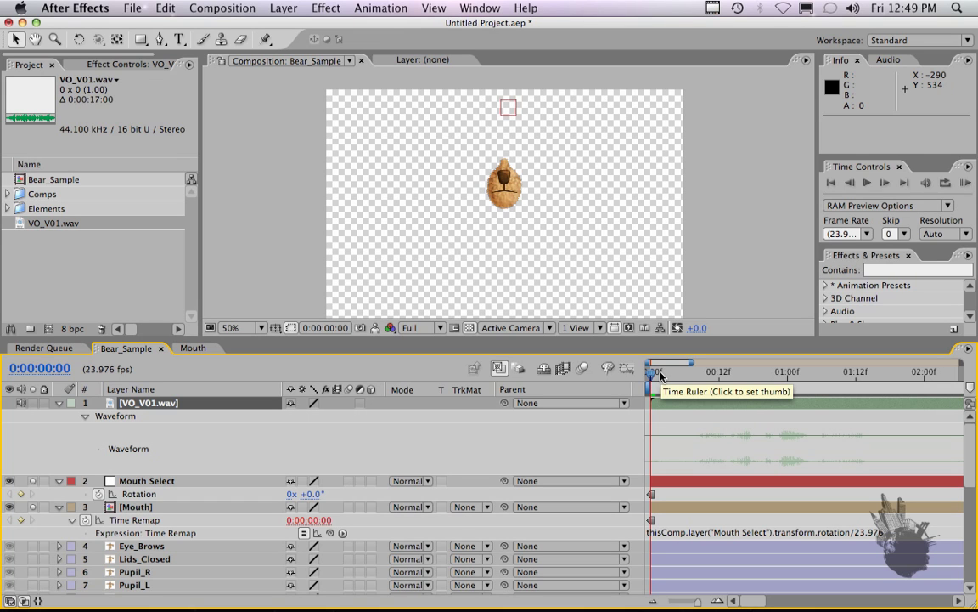
key(KP_Decimal)
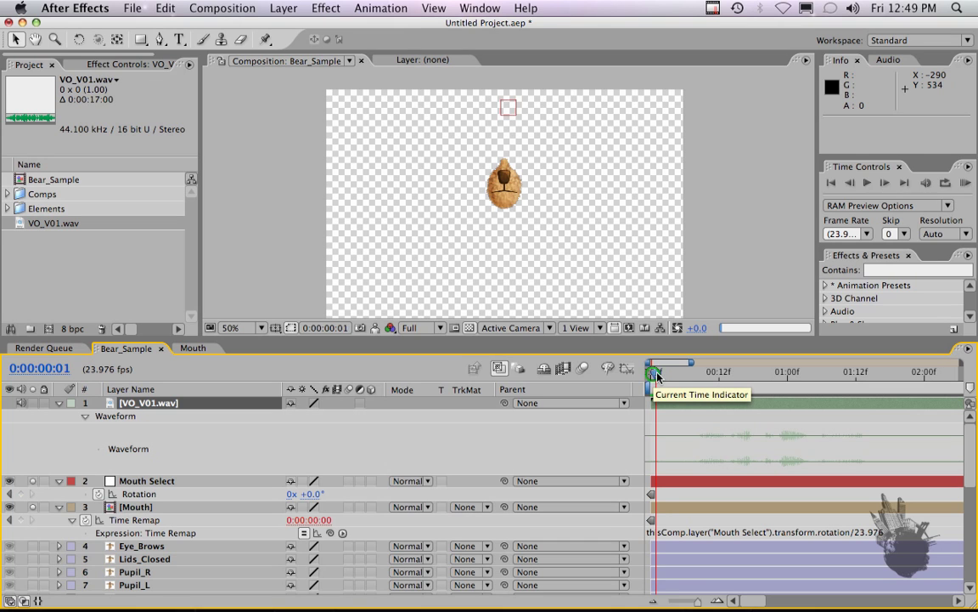
drag(652, 377, 649, 406)
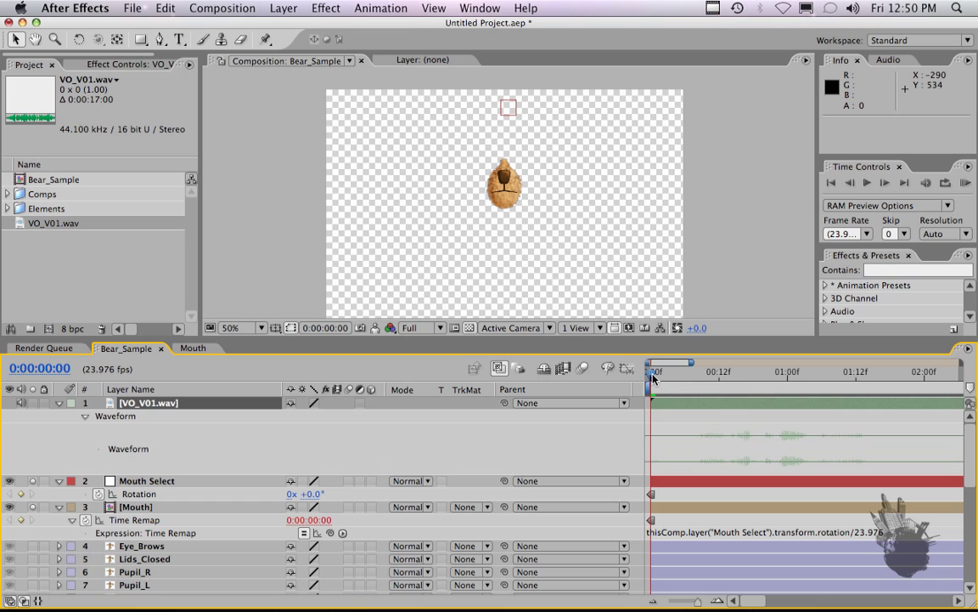
click(692, 484)
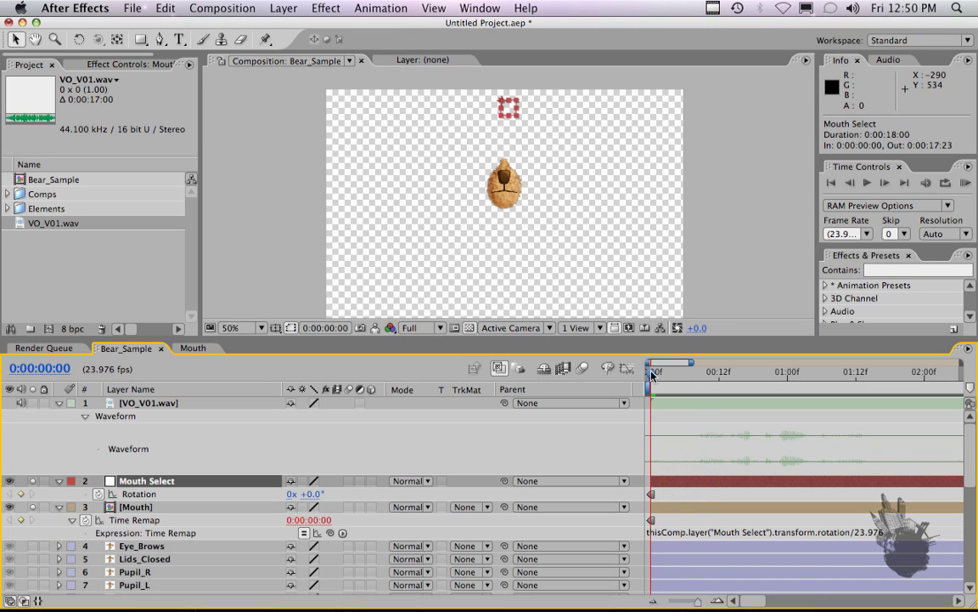
Key Mouth Select rotation at the speech start: 3° at frame 10, then 4°
drag(652, 371, 700, 383)
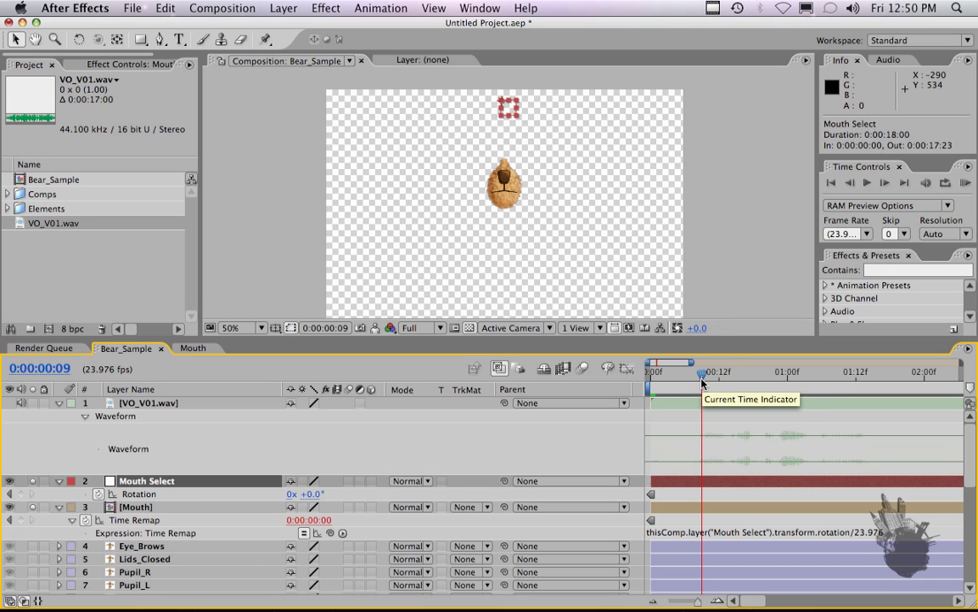
drag(704, 379, 709, 379)
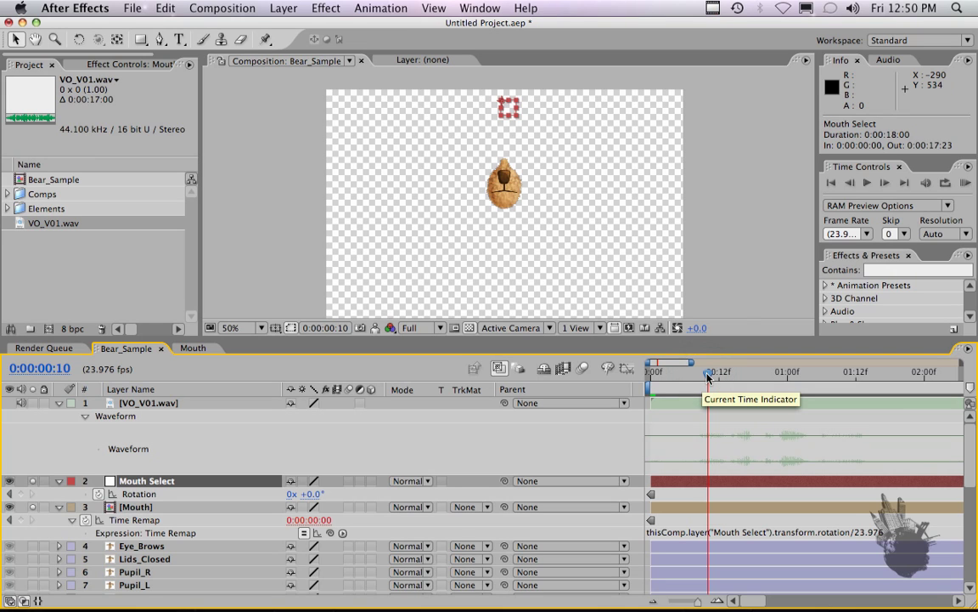
key(KP_Add)
key(KP_Add)
key(KP_Add)
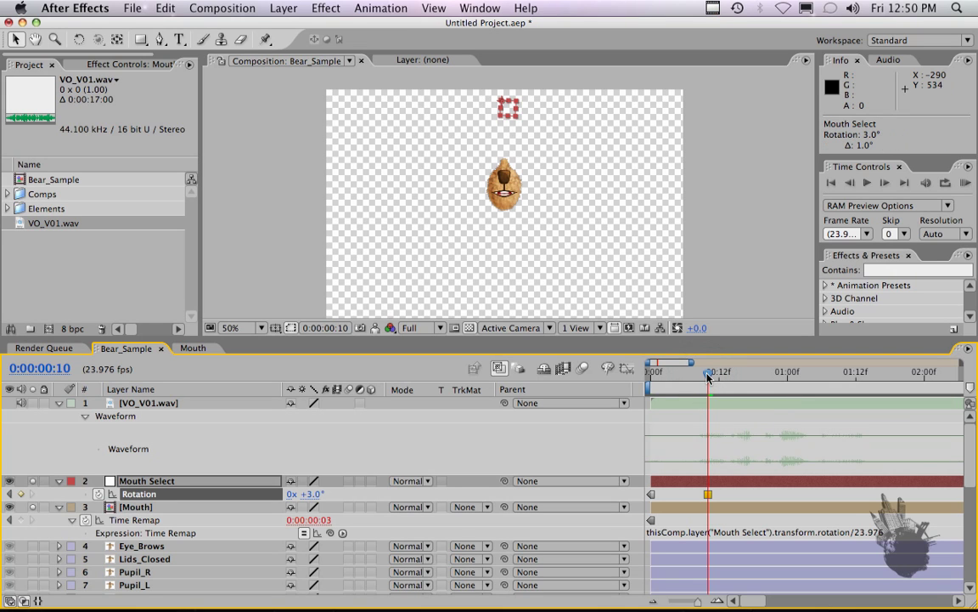
drag(707, 377, 719, 374)
key(Page_Up)
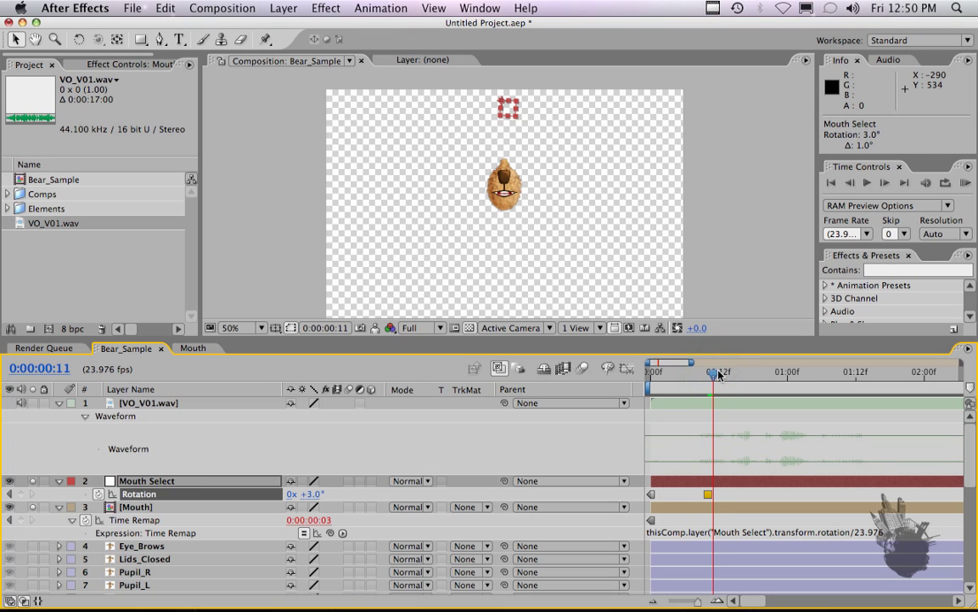
key(KP_Add)
click(718, 374)
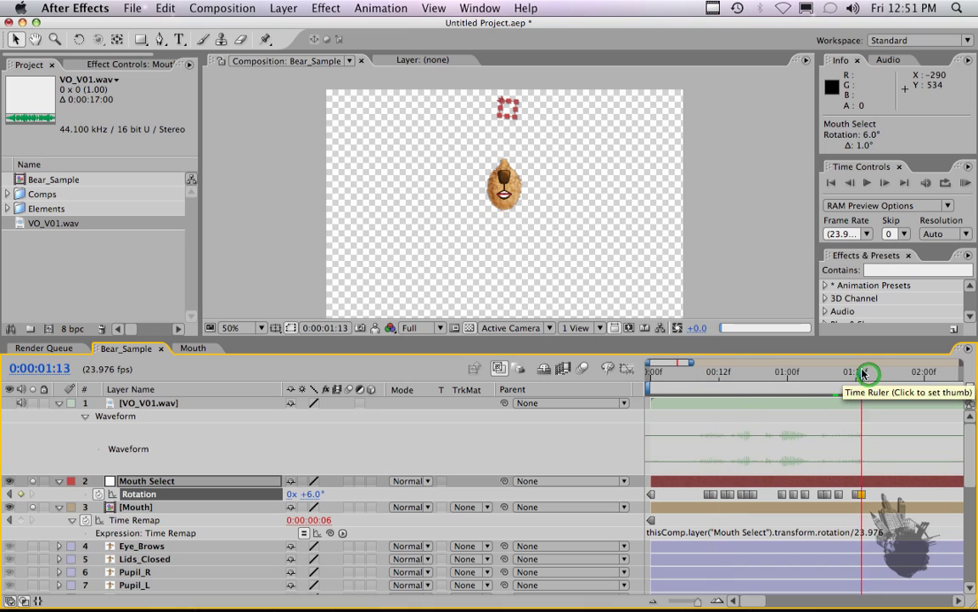
Key the remaining mouth shapes through the line, closing the mouth at 0°
drag(869, 374, 890, 374)
key(KP_Subtract)
key(KP_Subtract)
key(KP_Subtract)
key(KP_Subtract)
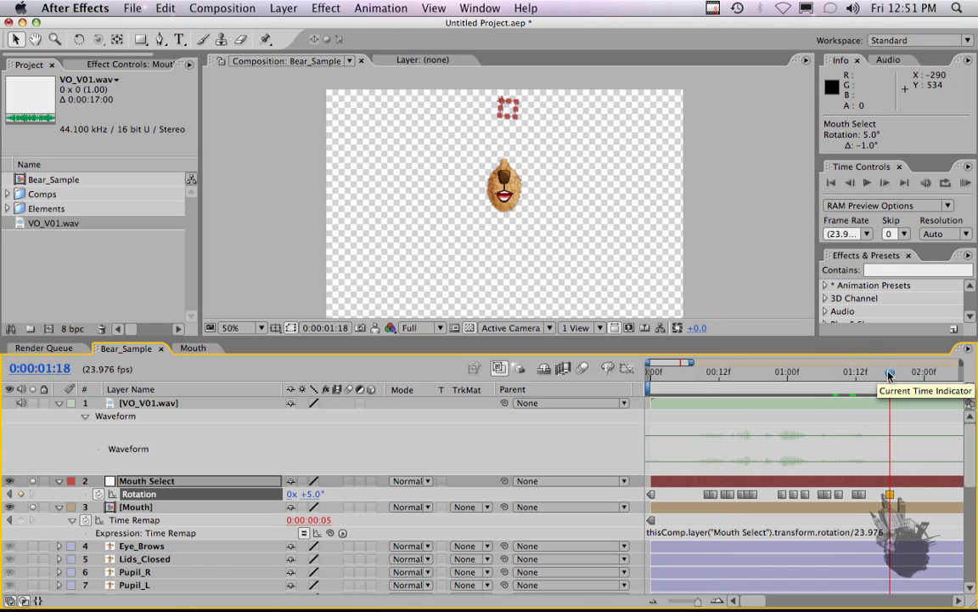
key(KP_Subtract)
key(KP_Subtract)
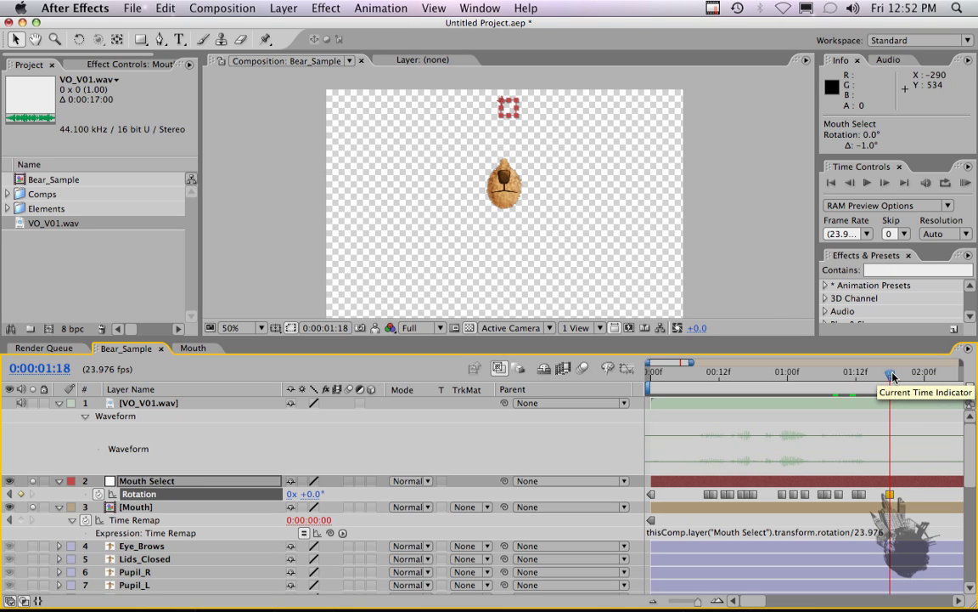
drag(890, 374, 923, 373)
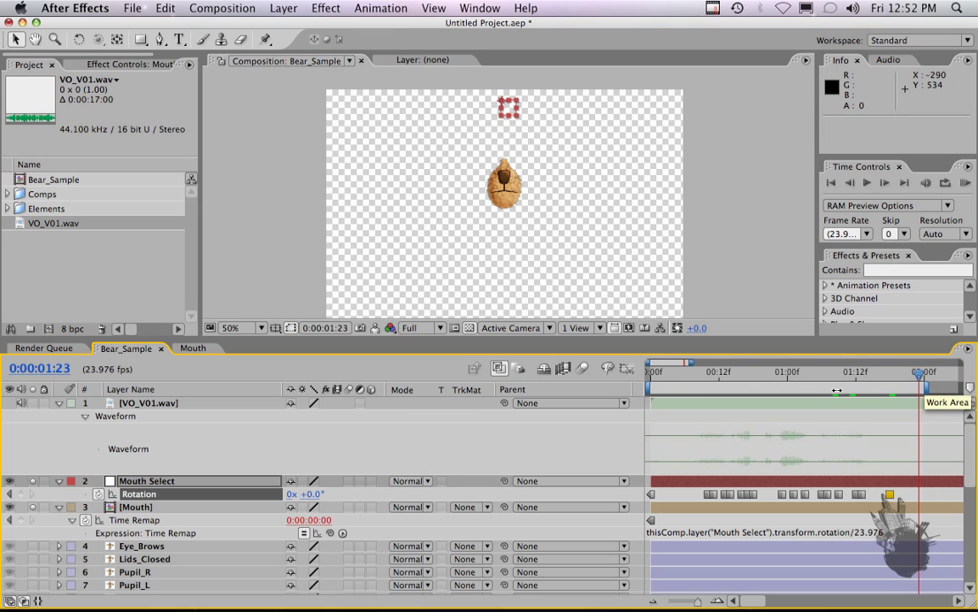
RAM preview the lip sync zoomed on the bear's face, then return to frame 9
key(KP_0)
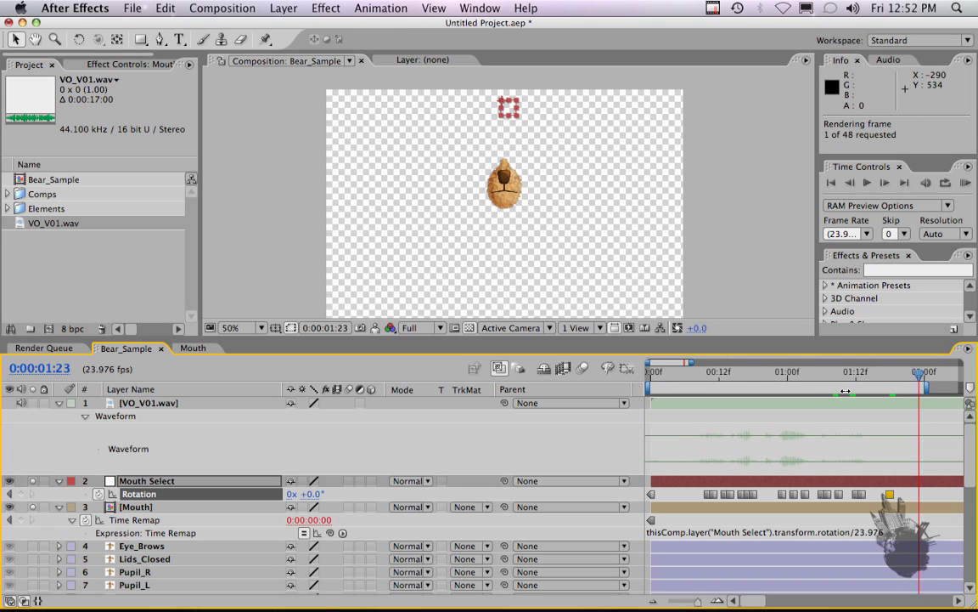
key(period)
key(period)
key(period)
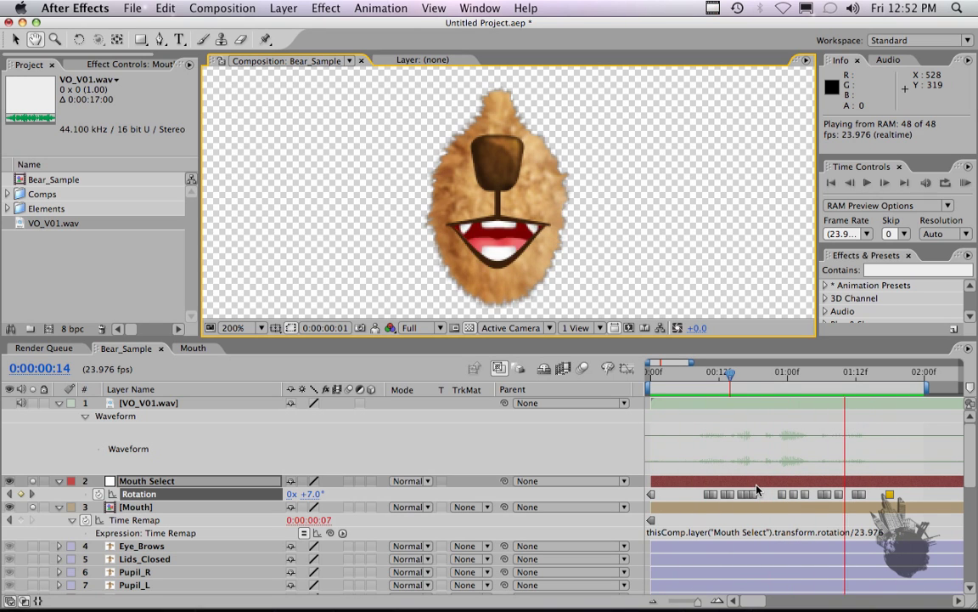
key(space)
click(702, 372)
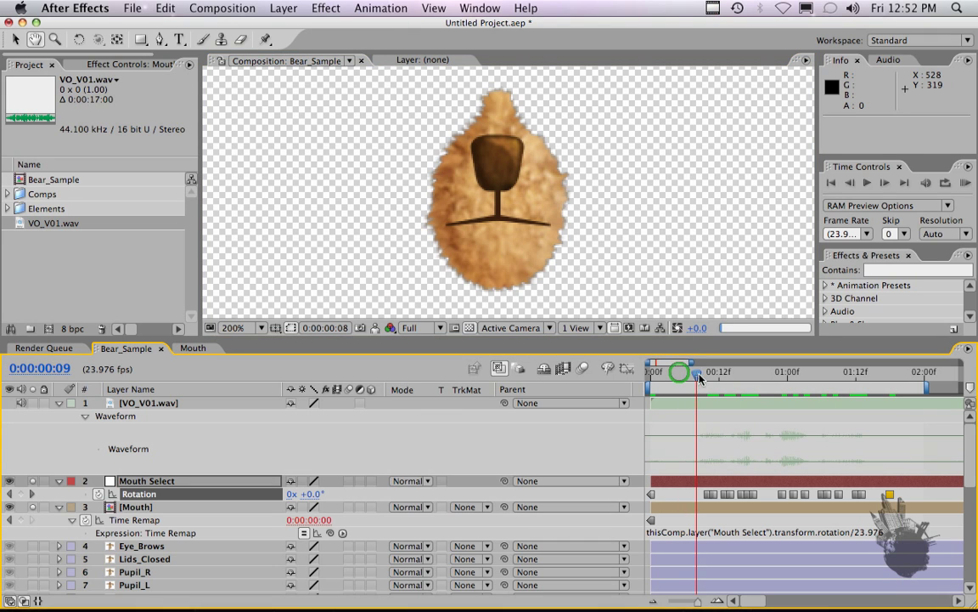
Shift the first mouth rotation keyframe slightly earlier and RAM preview again
key(v)
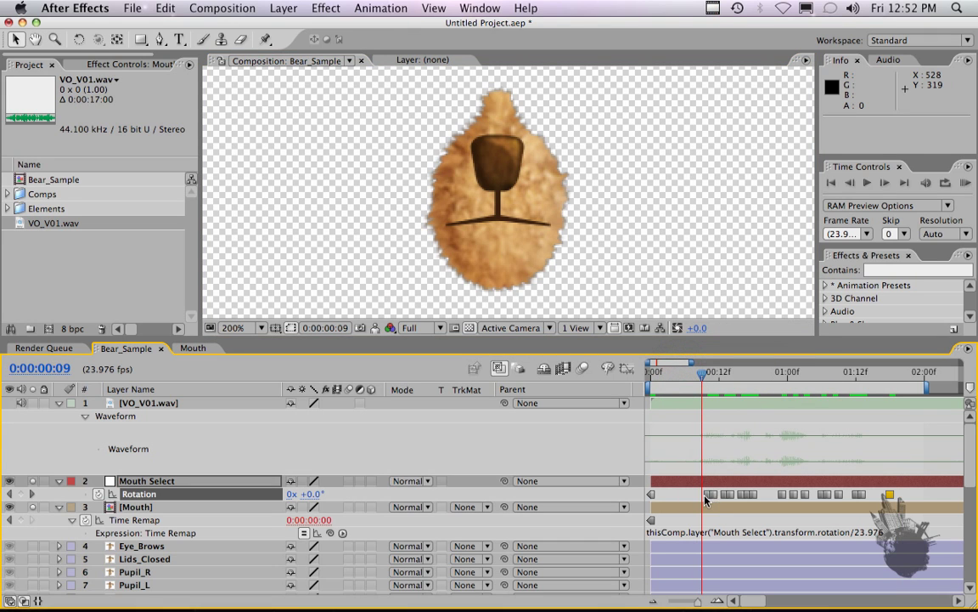
click(709, 493)
drag(716, 500, 712, 497)
key(KP_0)
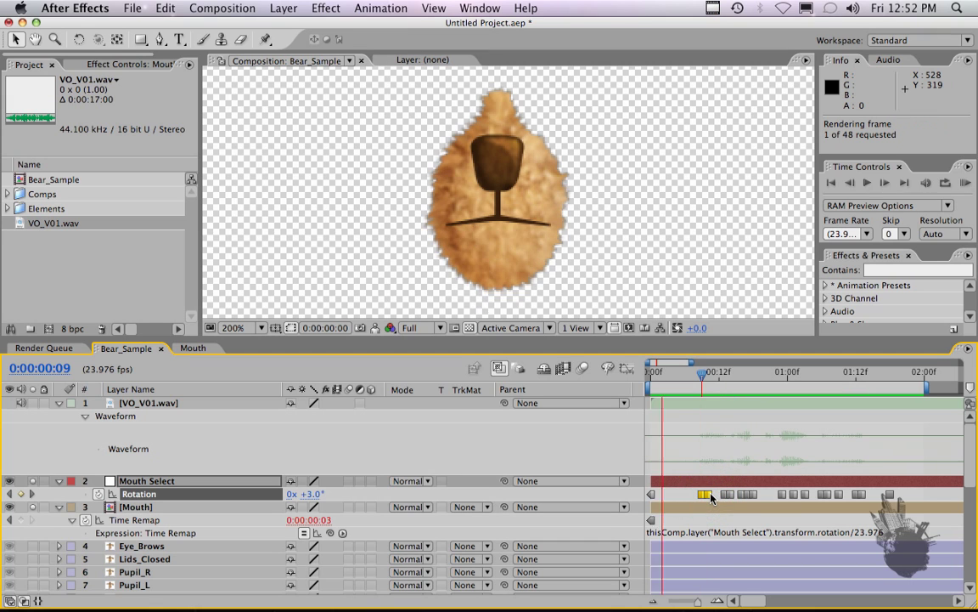